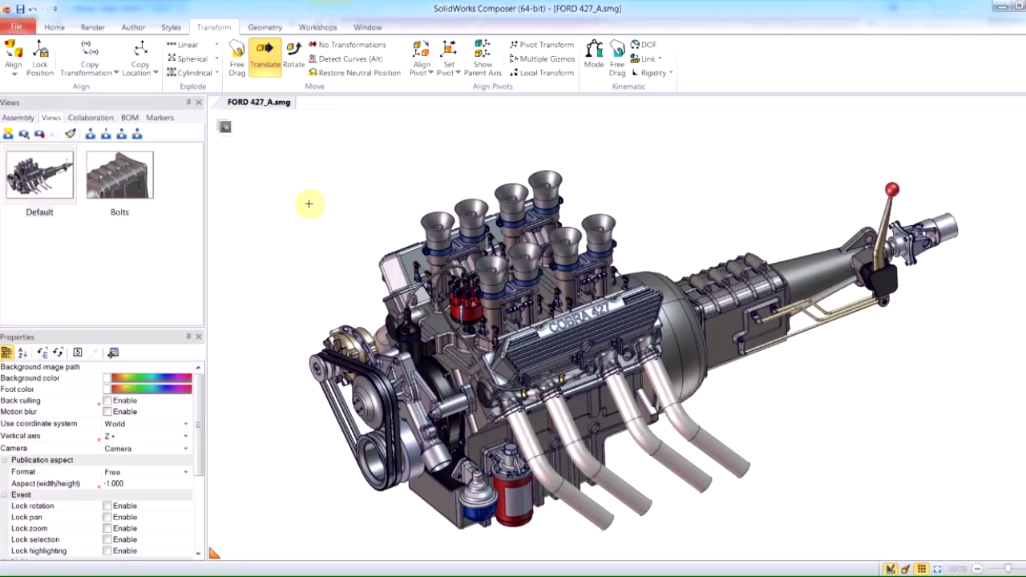
Put the front-left carburettor trumpet in Translate mode after trying Cylindrical and Spherical explode, then show the front view.
click(264, 60)
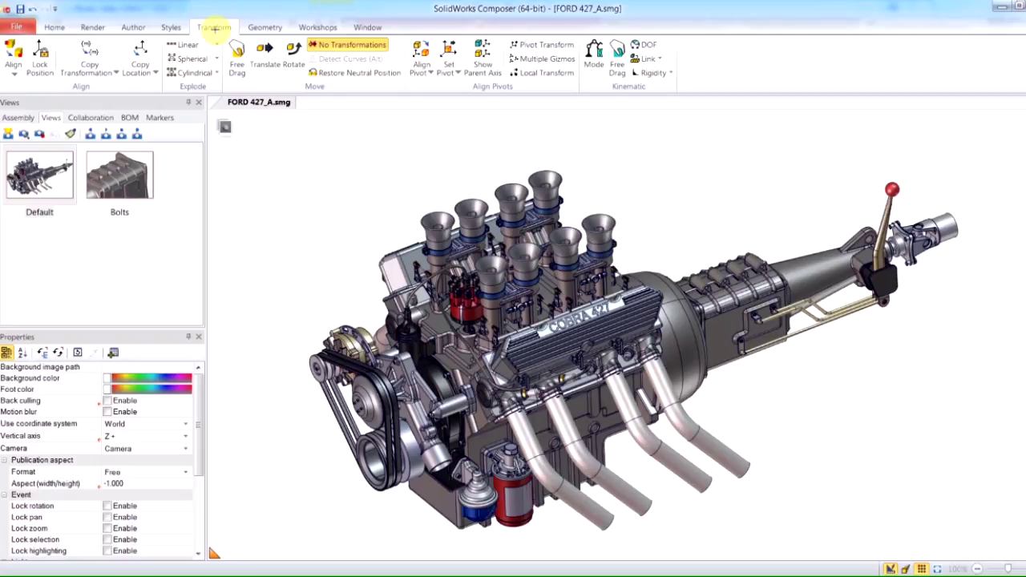
click(427, 209)
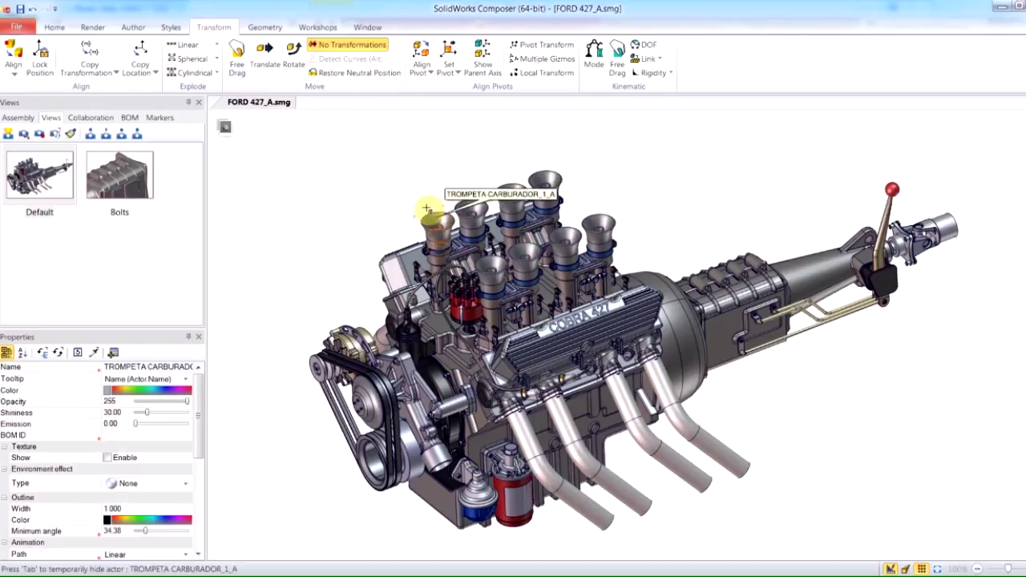
click(262, 58)
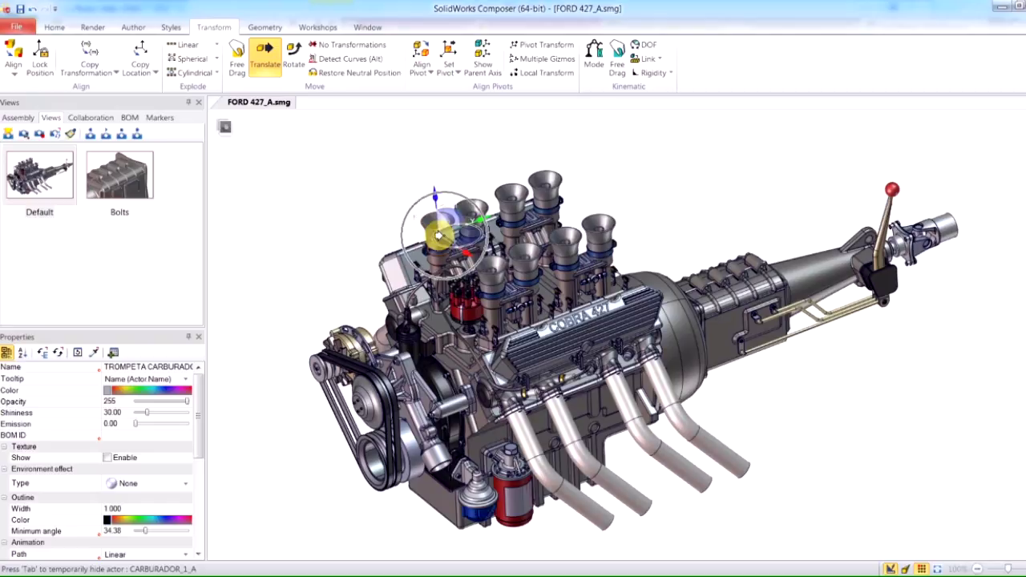
click(190, 74)
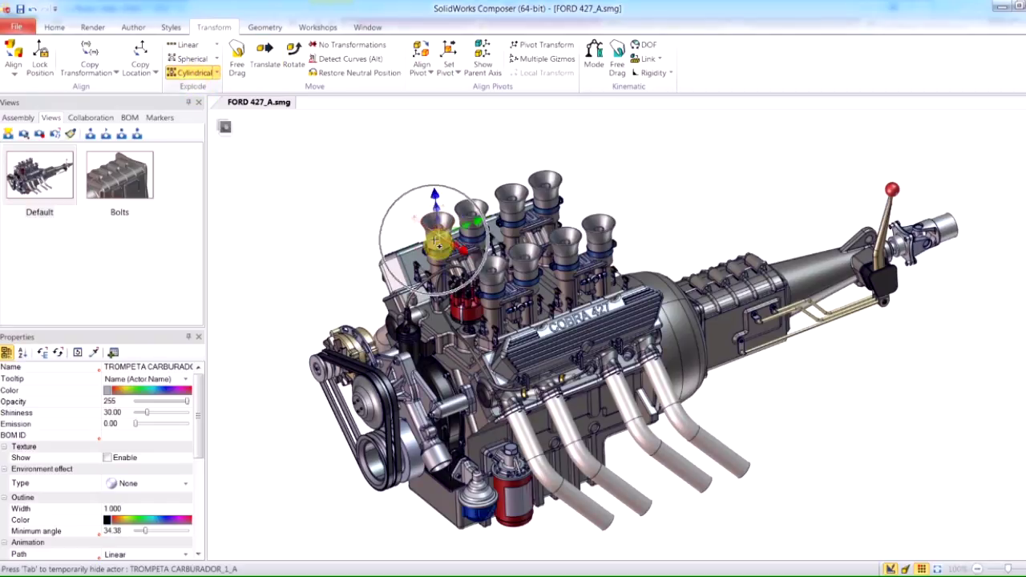
click(190, 59)
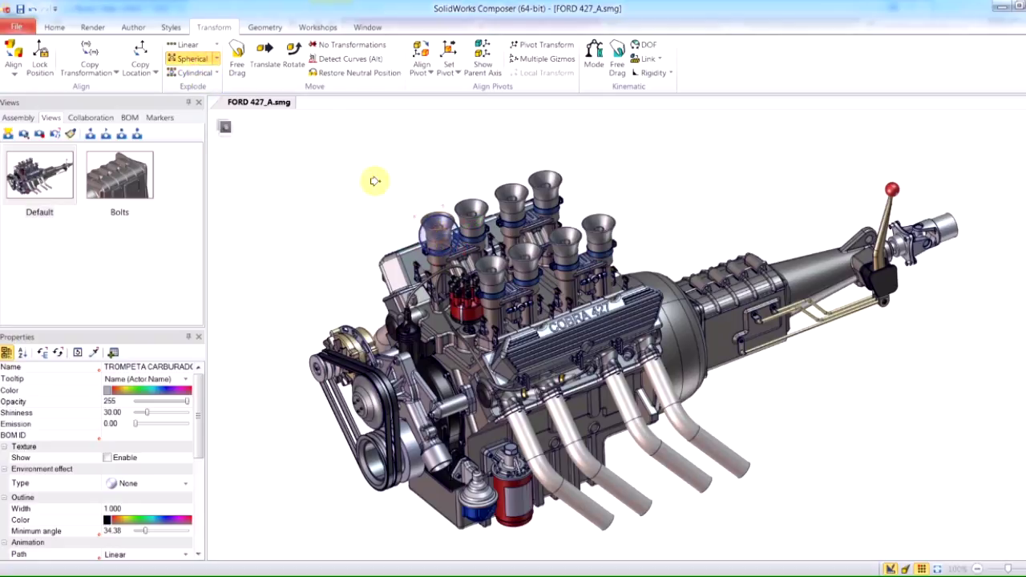
click(262, 66)
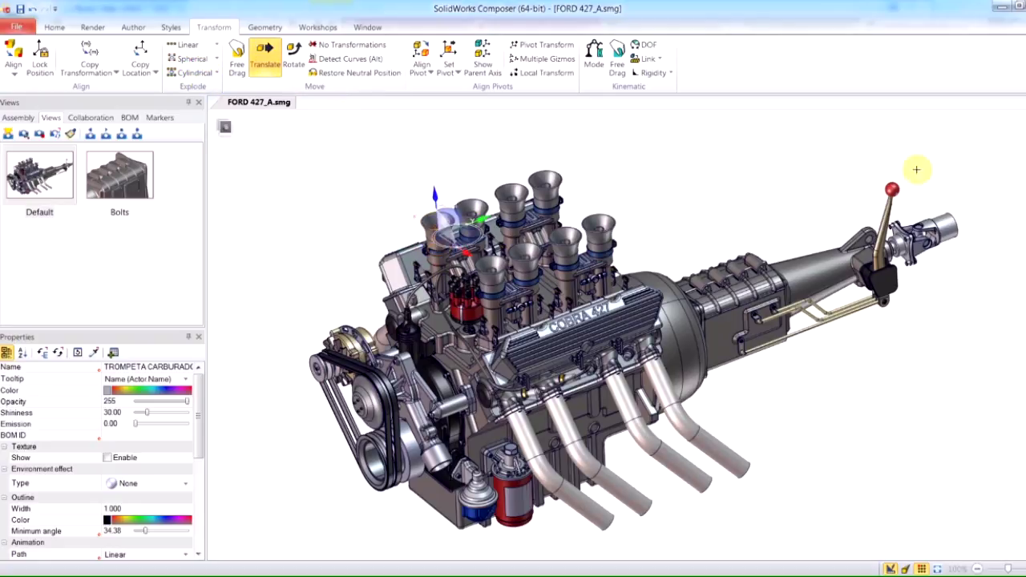
key(ctrl+1)
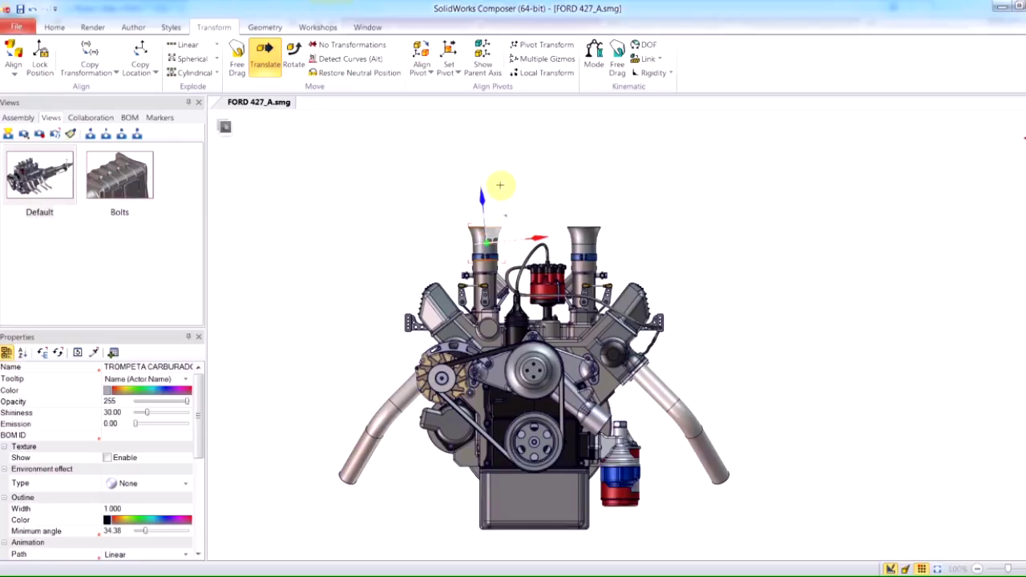
Zoom in and trial-lift the left carburettor trumpet upward, then cancel so it stays seated.
scroll(491, 200, up, 2)
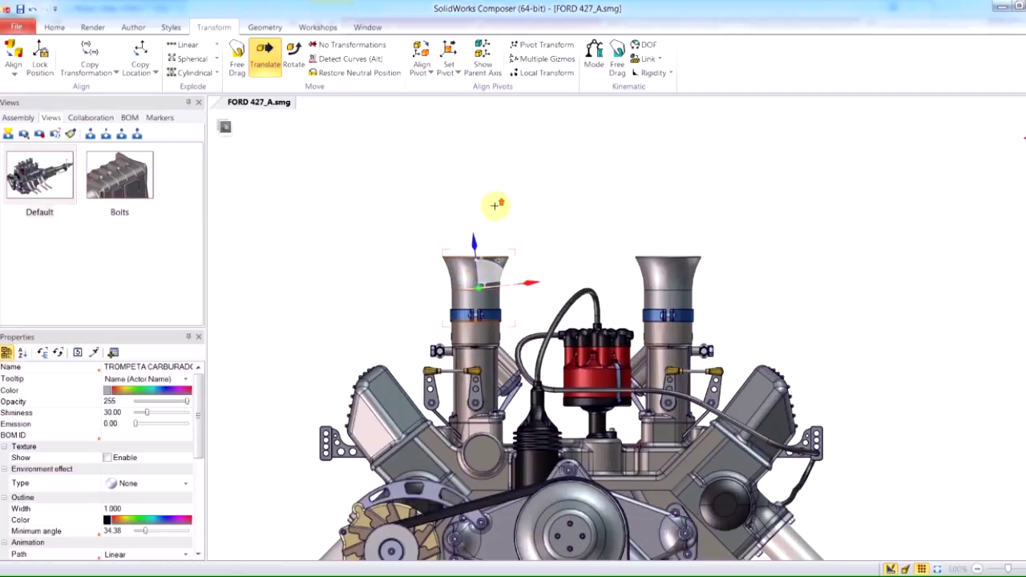
drag(474, 241, 438, 143)
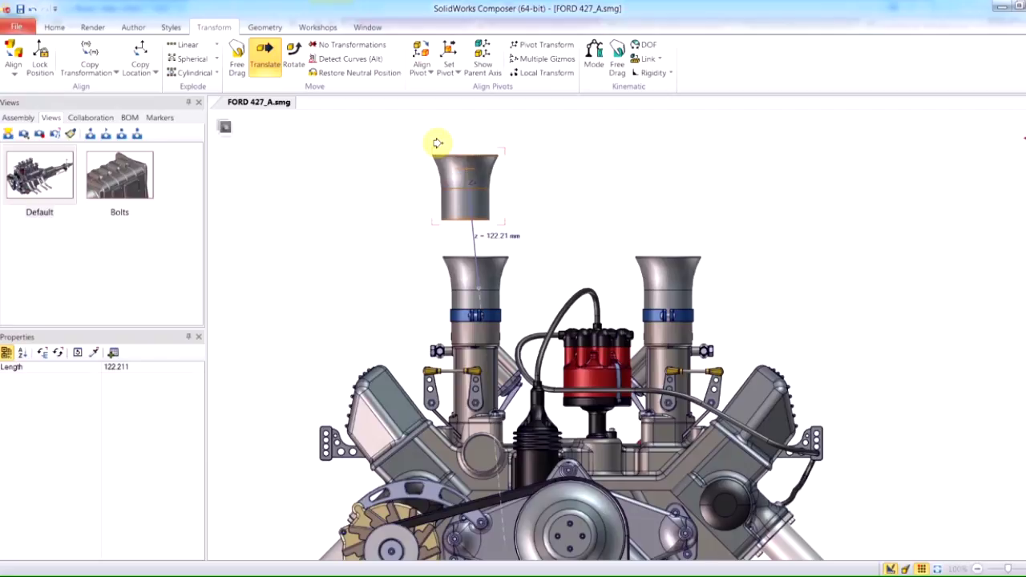
drag(438, 143, 435, 142)
key(Escape)
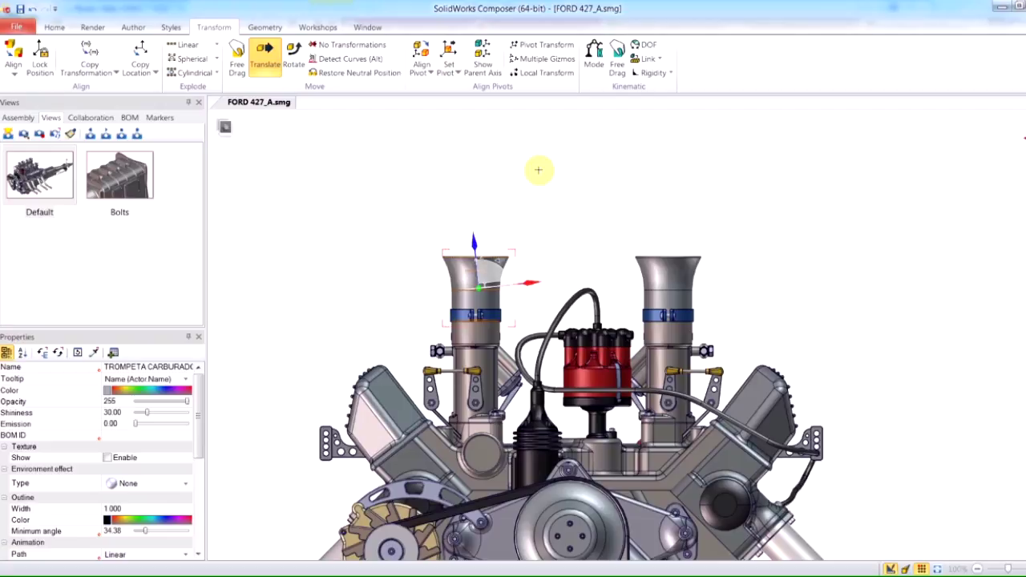
click(353, 63)
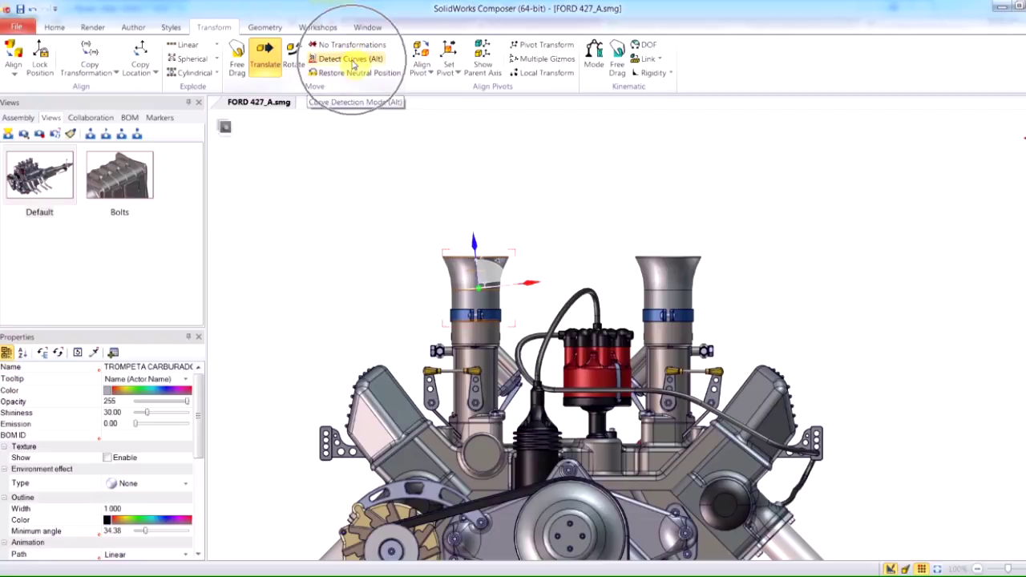
click(352, 59)
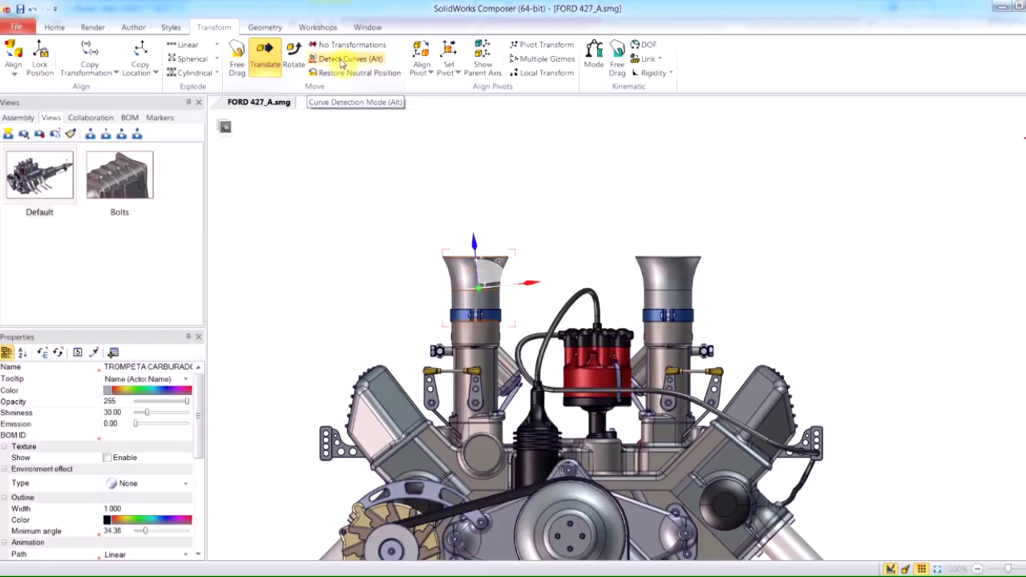
click(376, 63)
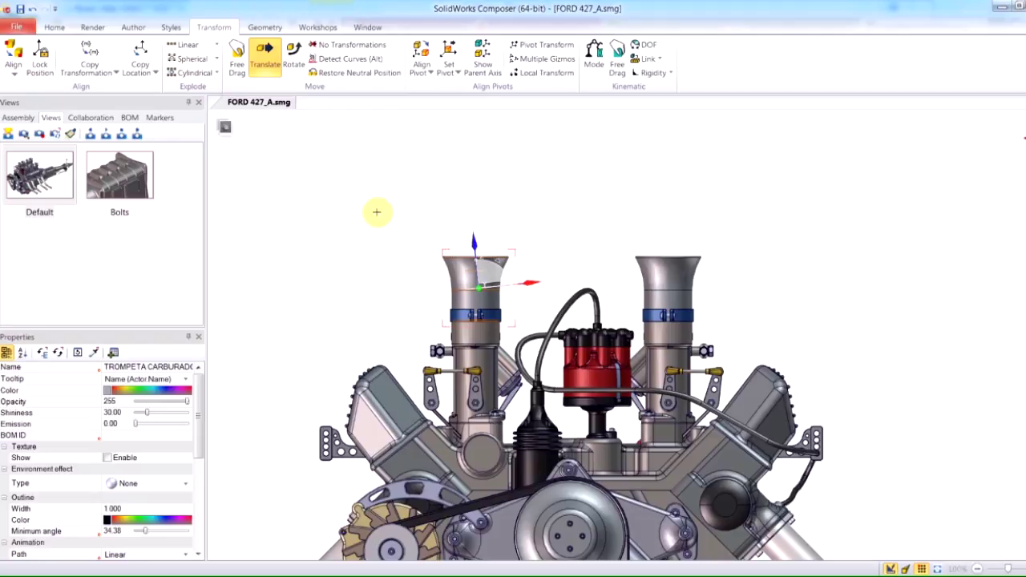
key(alt)
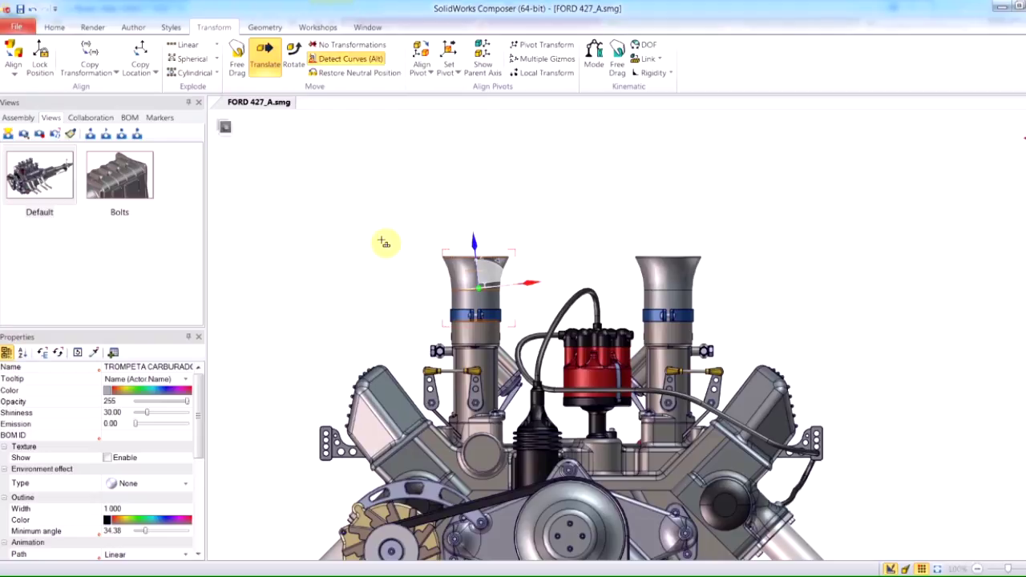
click(477, 302)
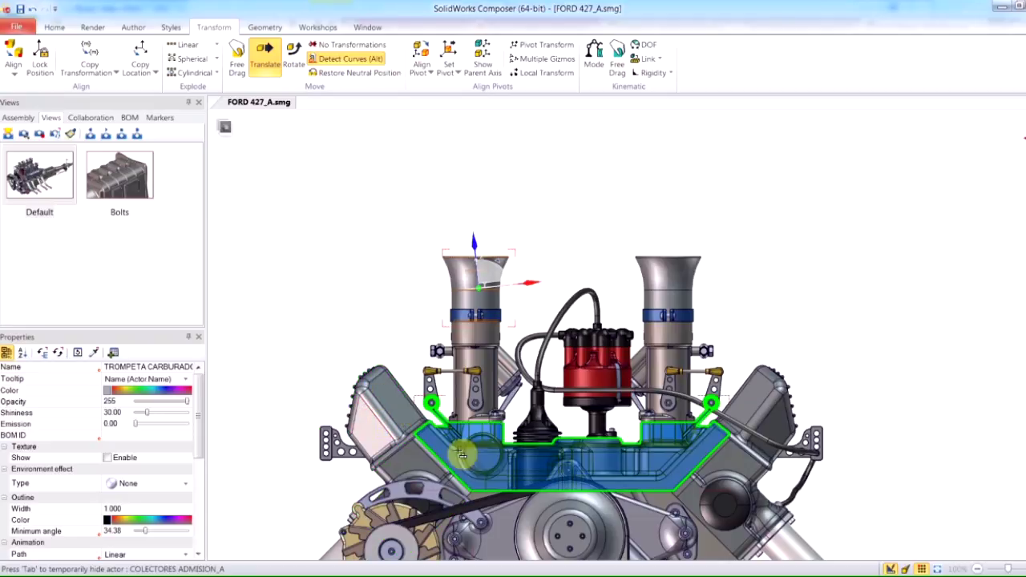
click(473, 358)
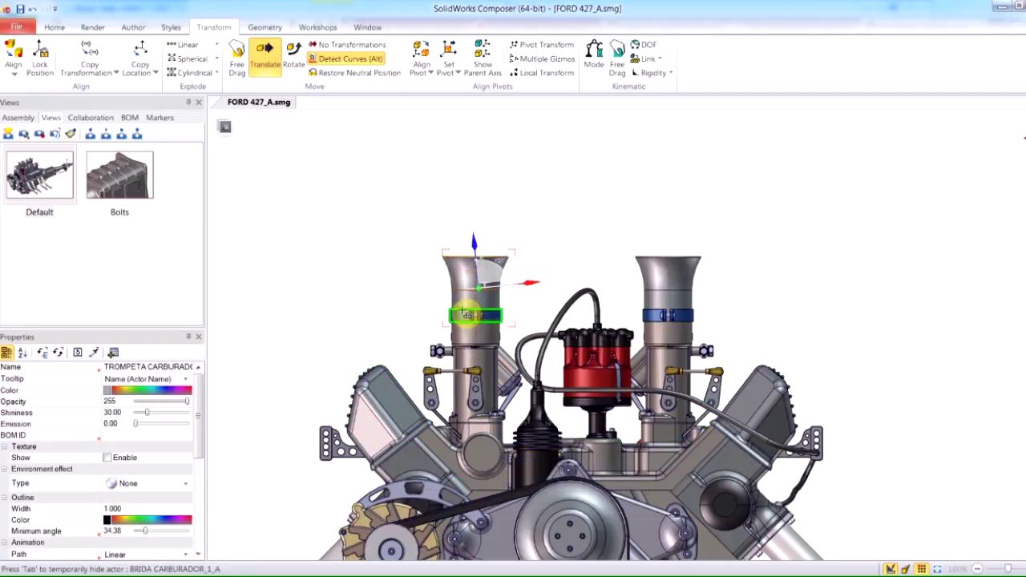
drag(468, 314, 473, 284)
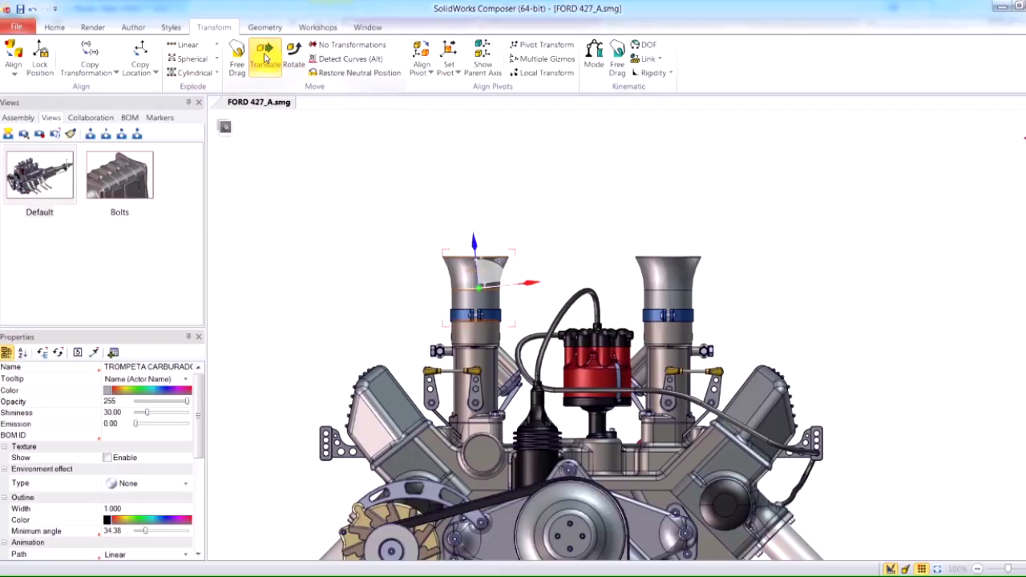
Switch from Translate to Pivot Transform and raise the trumpet's pivot up toward its rim.
click(264, 57)
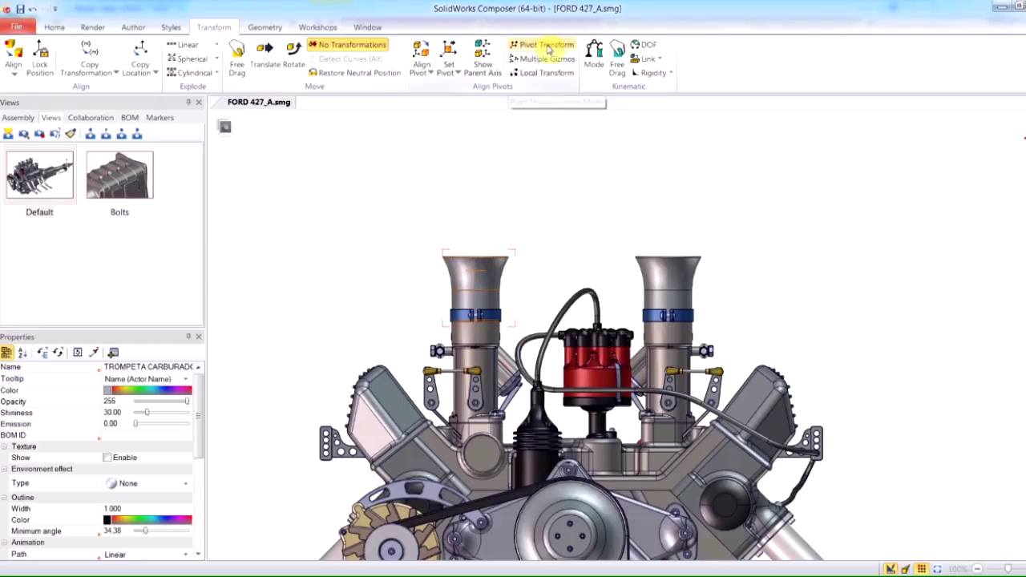
click(545, 45)
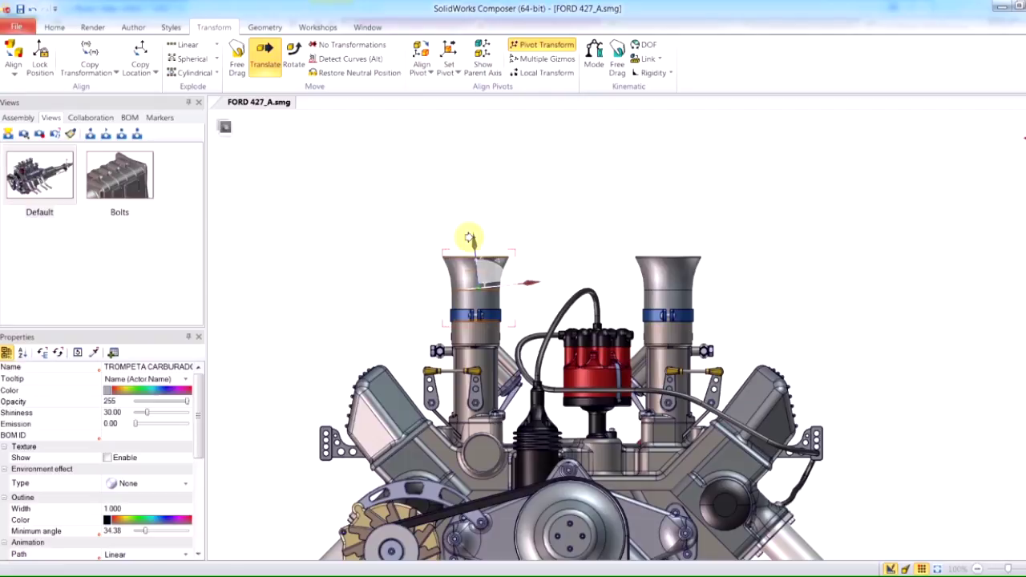
mouse_move(469, 236)
mouse_down()
mouse_move(466, 194)
mouse_move(465, 252)
mouse_up()
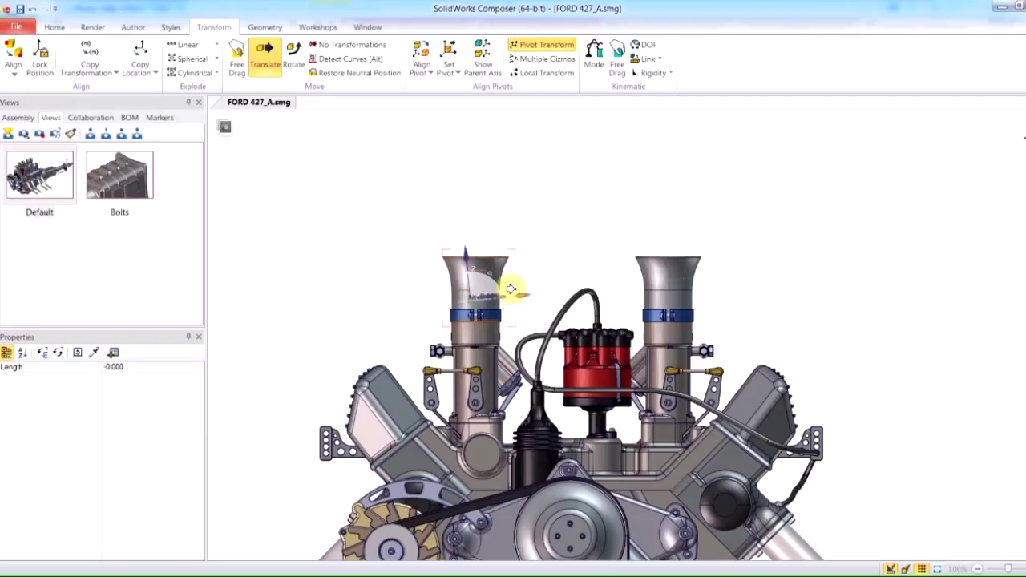
click(470, 258)
drag(463, 250, 460, 232)
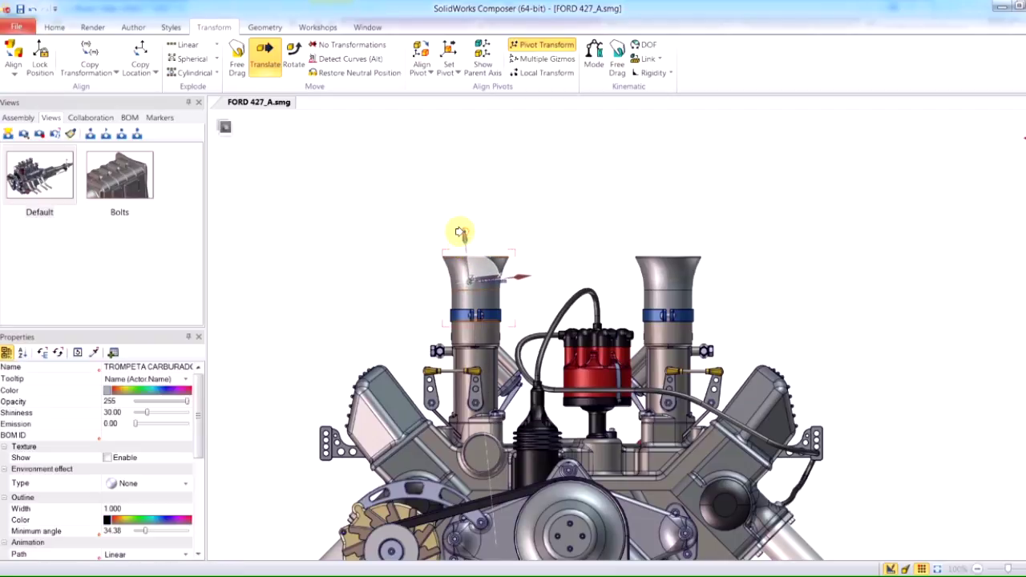
Align the trumpet's pivot with the world axes, then lift the trumpet about 116 mm above its base.
click(426, 73)
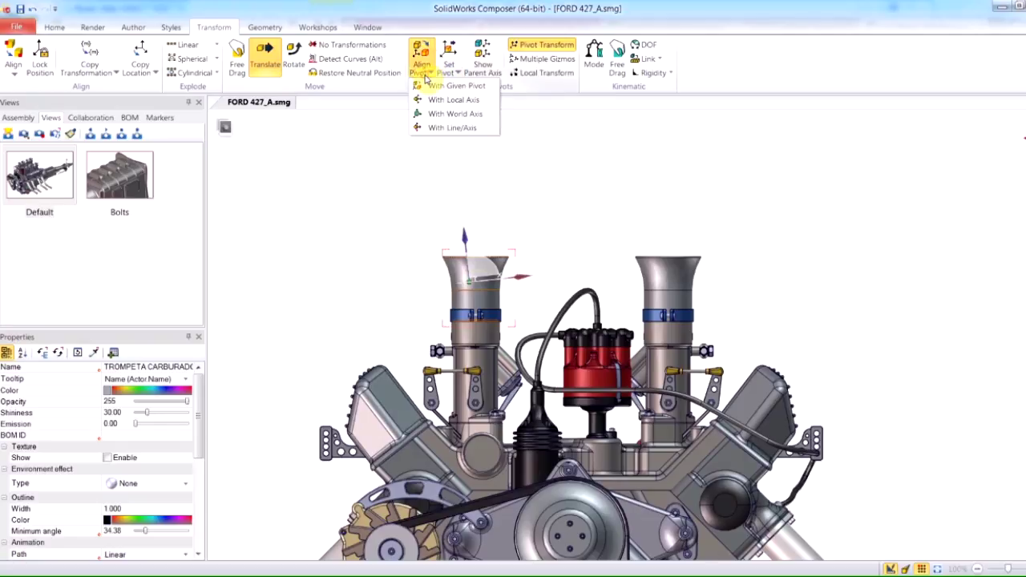
click(454, 115)
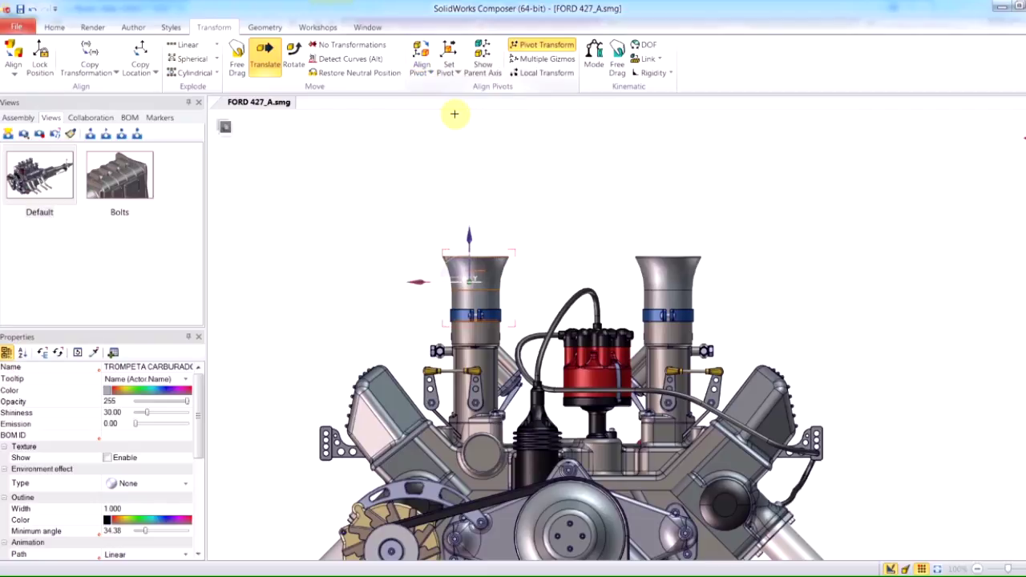
click(513, 44)
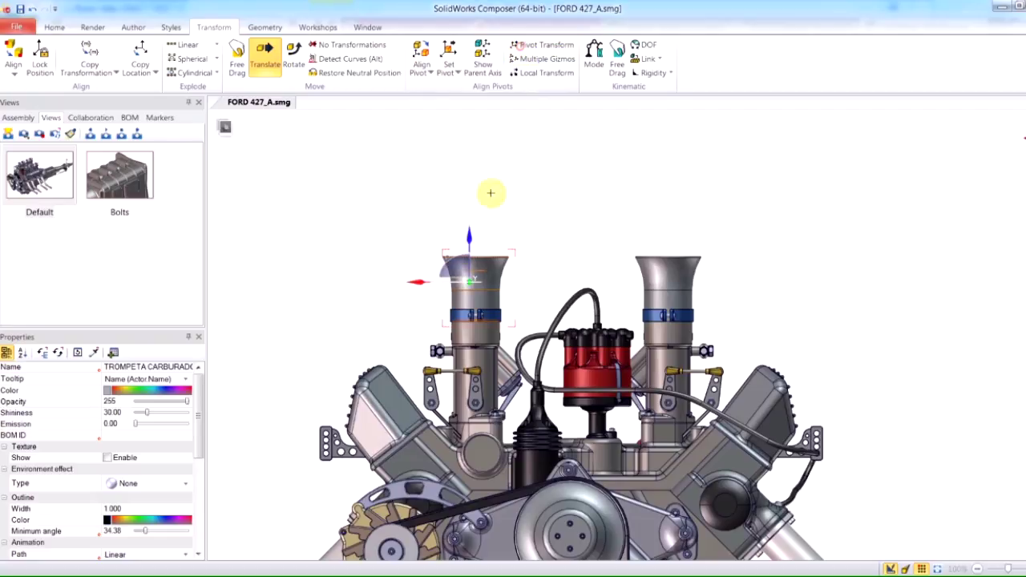
drag(462, 234, 467, 137)
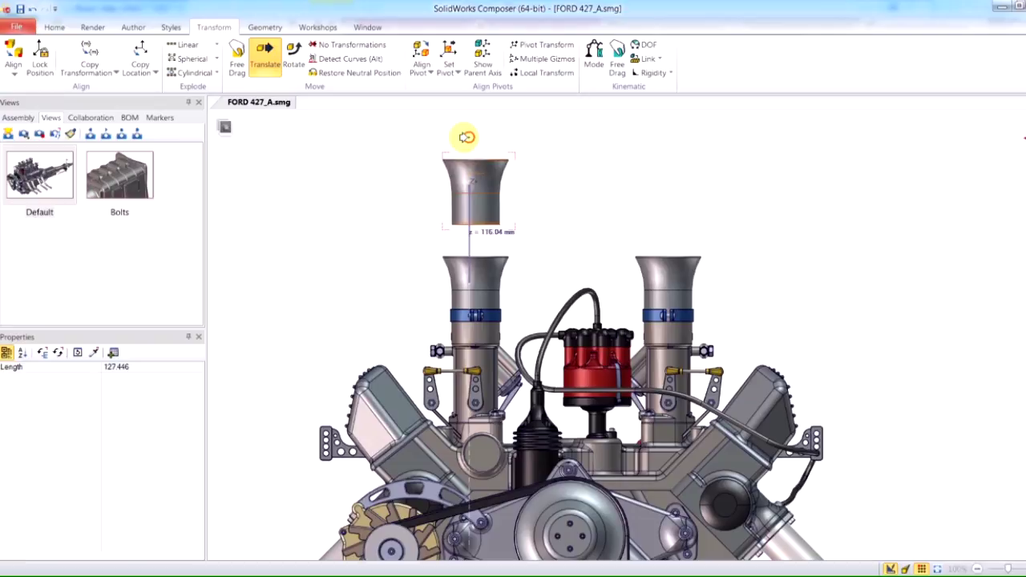
click(373, 206)
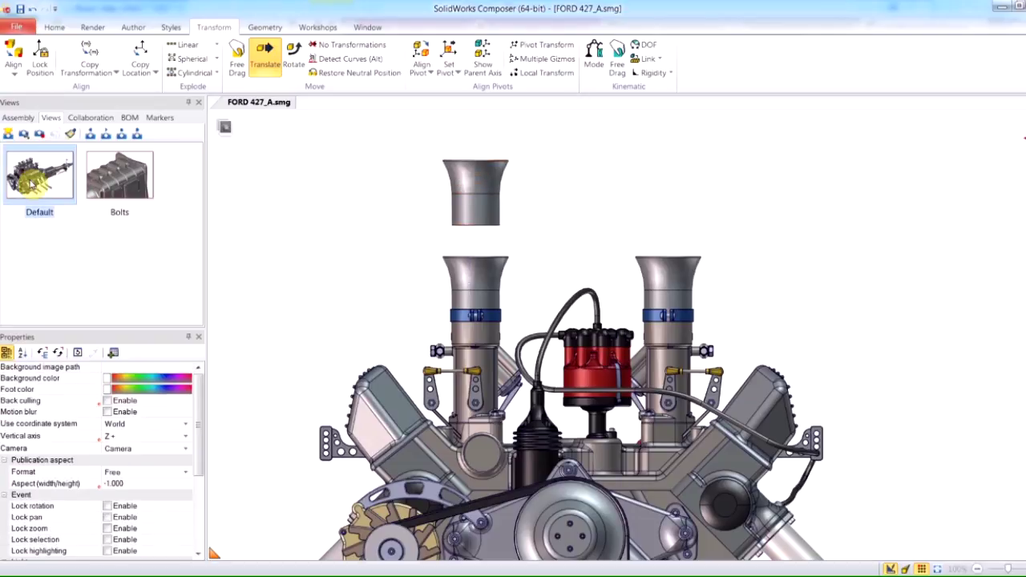
From the Default view, select both rocker covers, trial-lift them, and undo the lift.
click(24, 183)
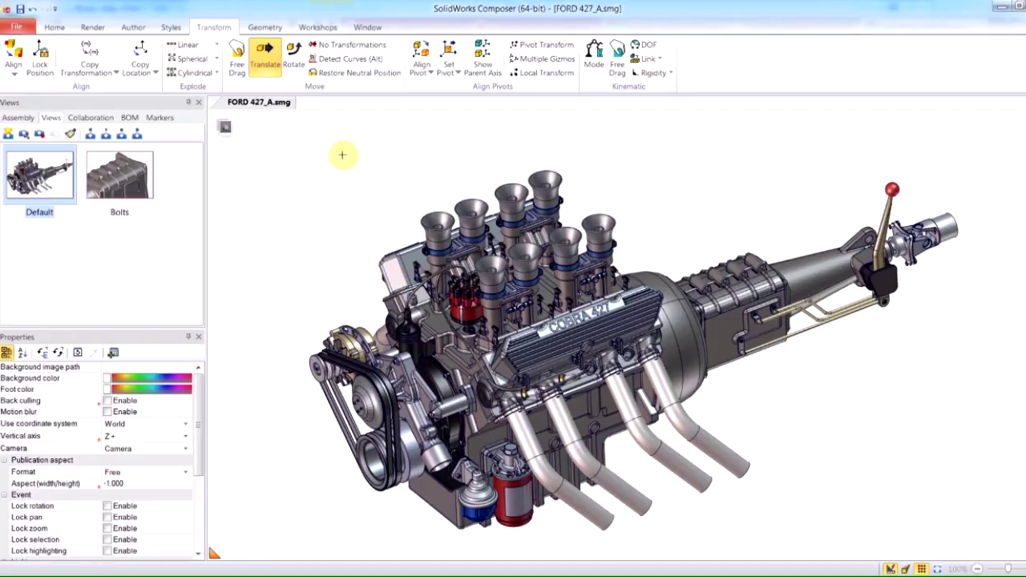
click(396, 268)
ctrl+click(517, 353)
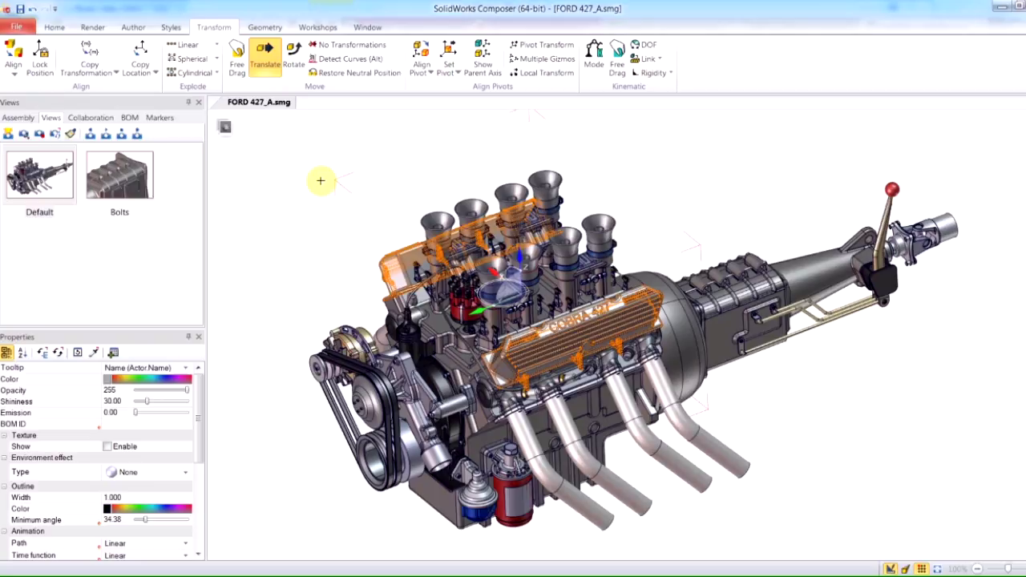
drag(516, 255, 484, 192)
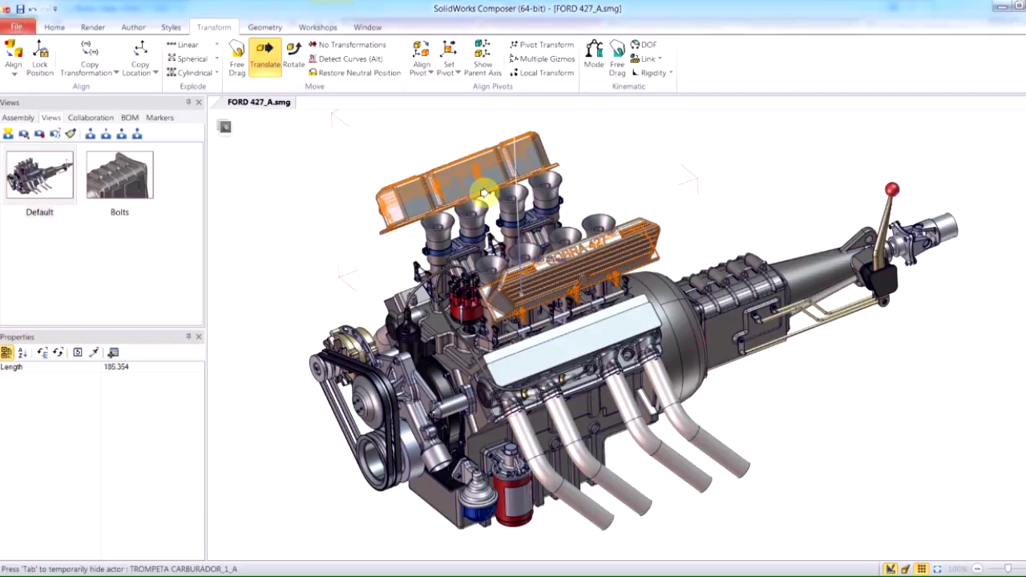
key(ctrl+z)
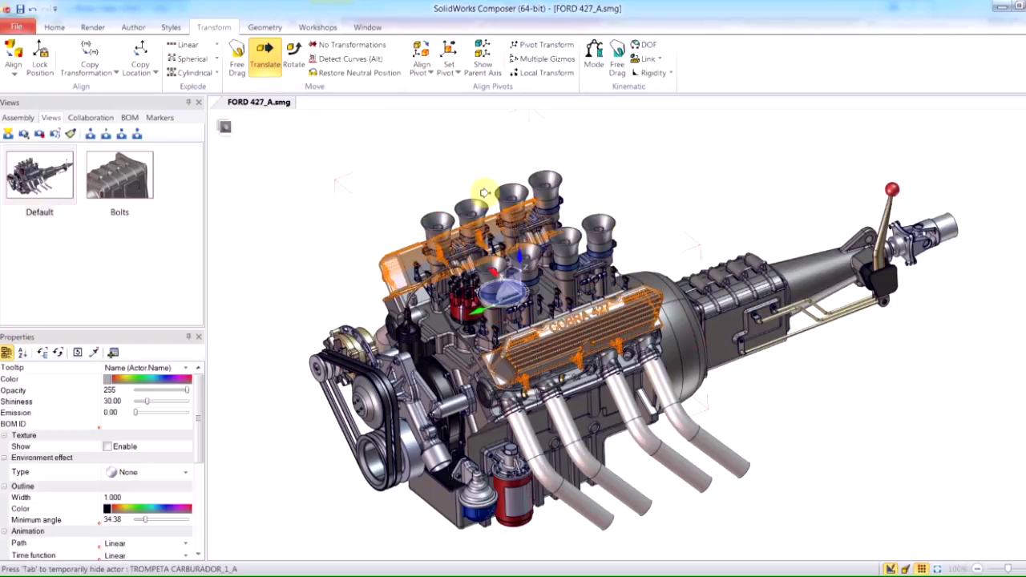
Enable Multiple Gizmos for the two rocker covers, then test-lift them and cancel the move.
click(542, 61)
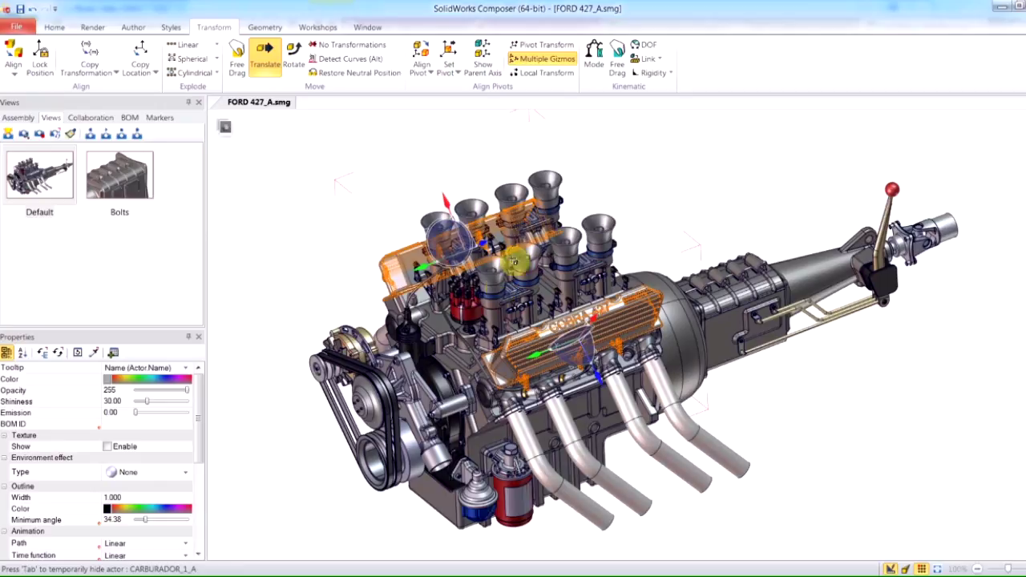
drag(439, 204, 400, 176)
key(Escape)
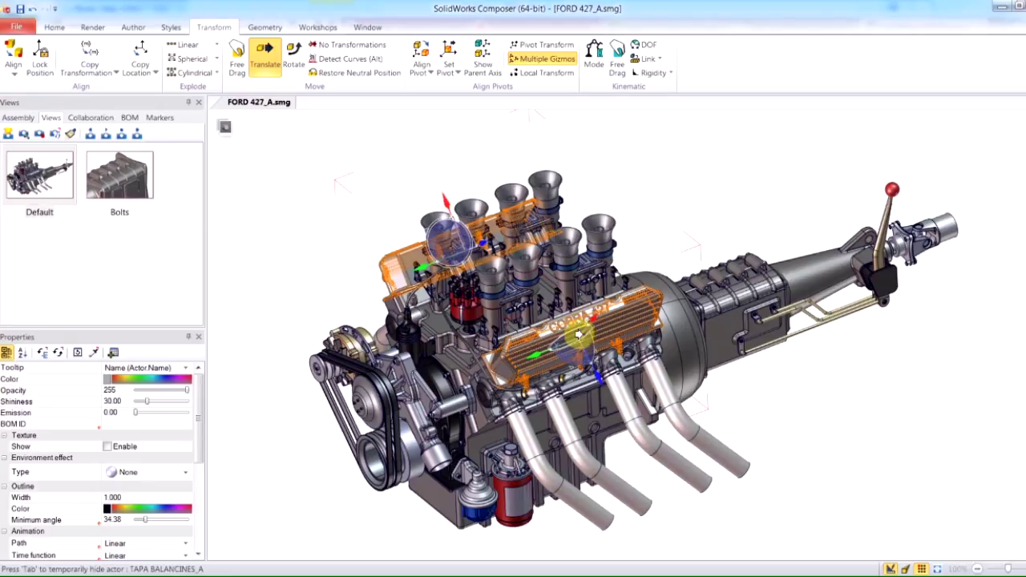
Turn on Local Transform and drag both rocker covers up and apart along their own axes.
click(535, 74)
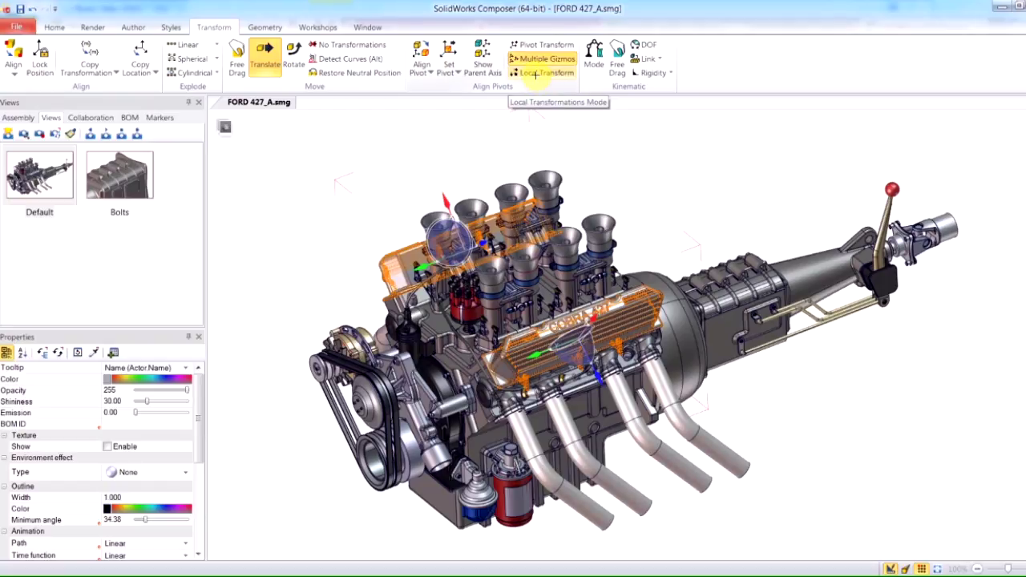
click(540, 75)
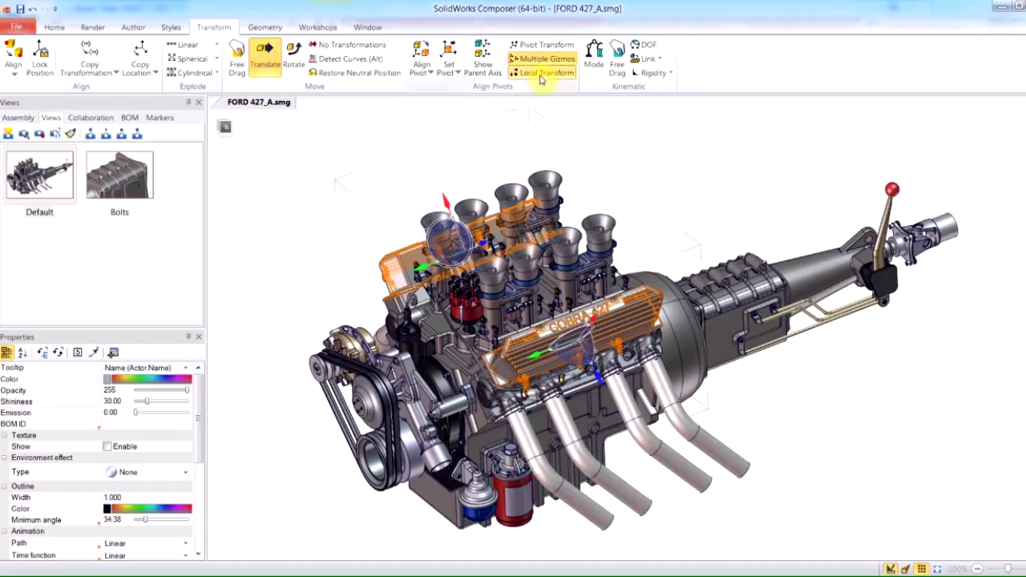
drag(589, 315, 608, 281)
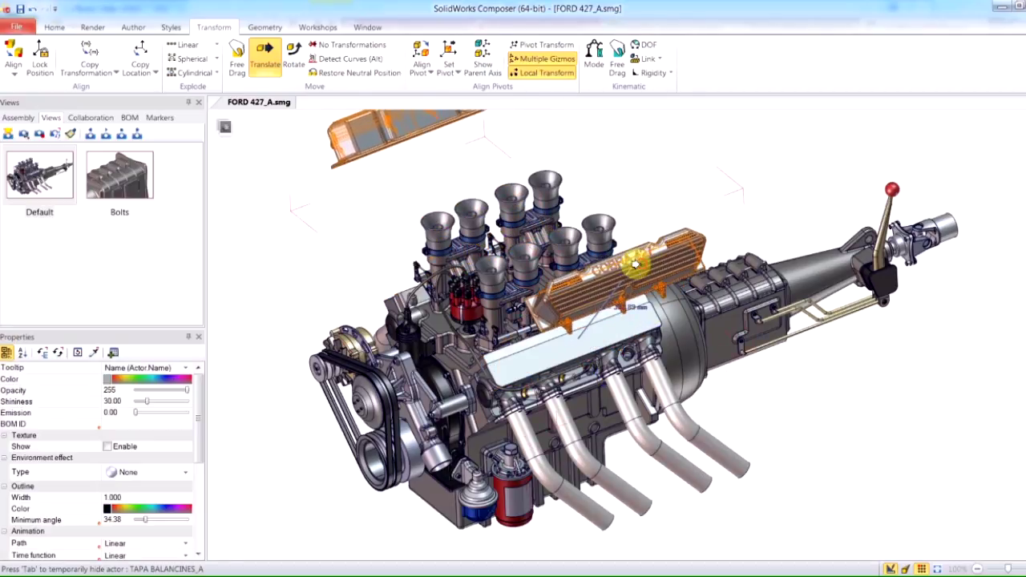
drag(522, 378, 570, 342)
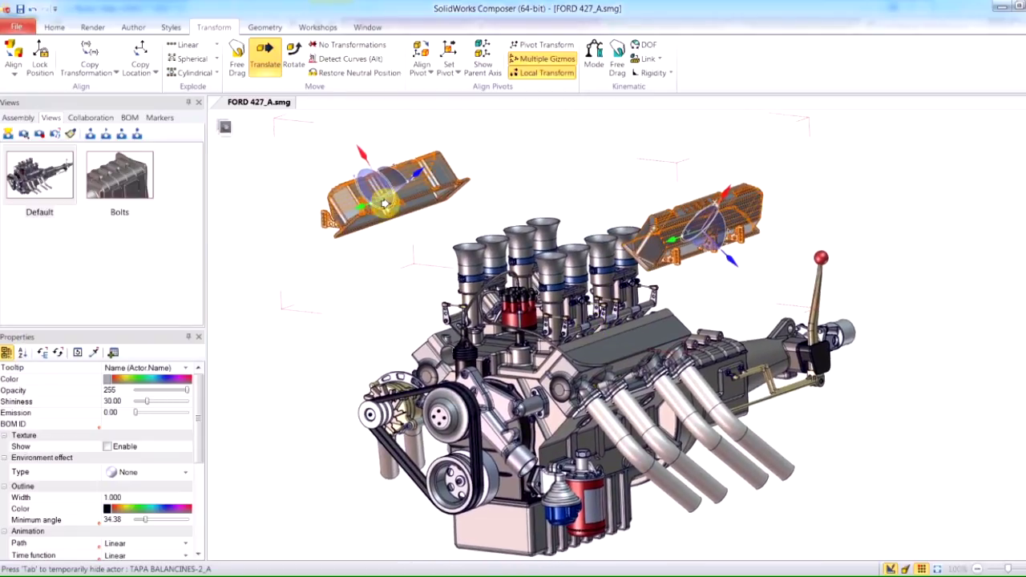
Save the exploded engine as View 15 and switch to the Bolts close-up view.
click(292, 401)
click(8, 134)
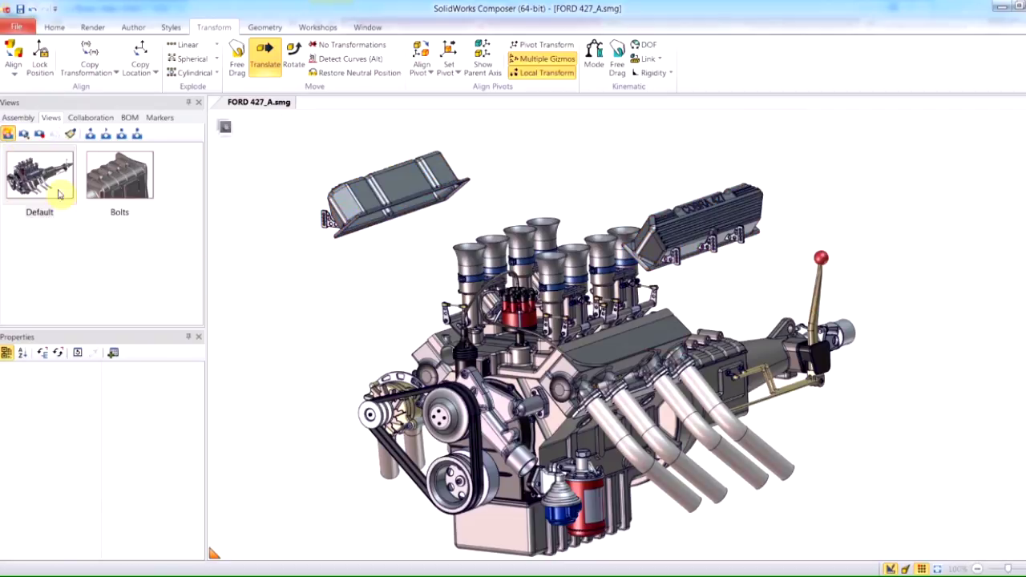
click(122, 178)
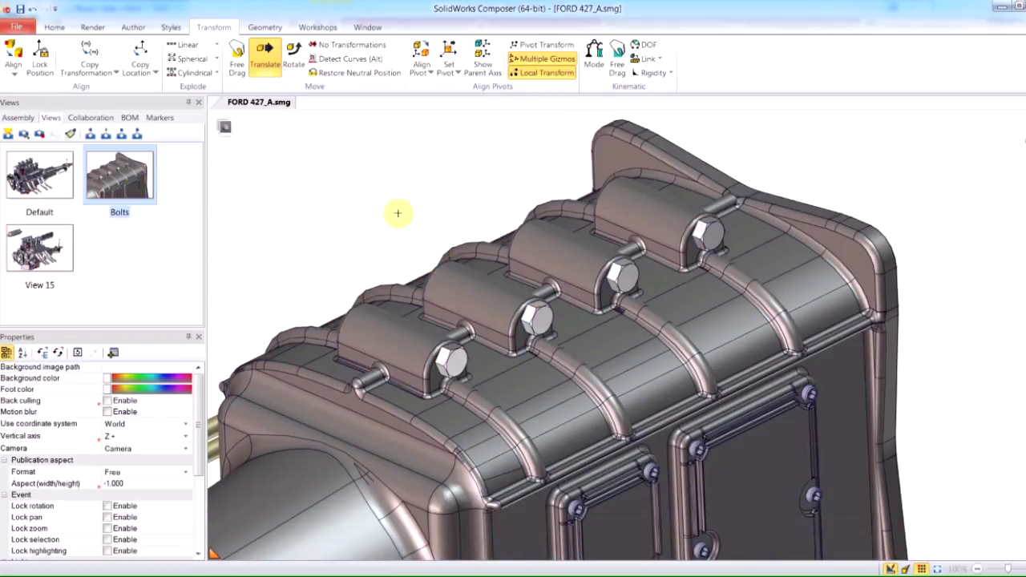
With Multiple Gizmos and Local Transform off, select the four hex bolts and pull them out 73.9.
click(547, 72)
click(546, 58)
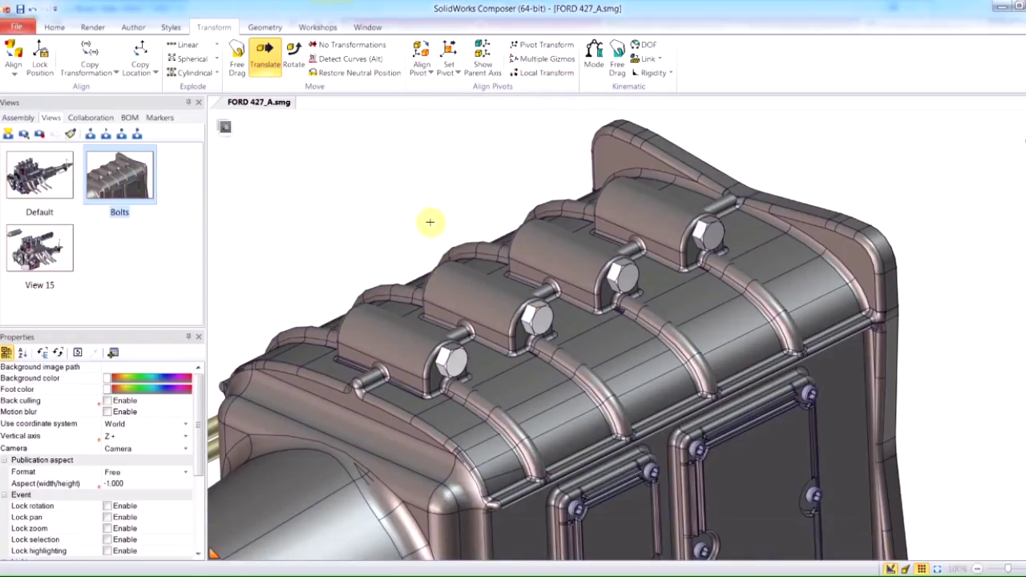
click(455, 356)
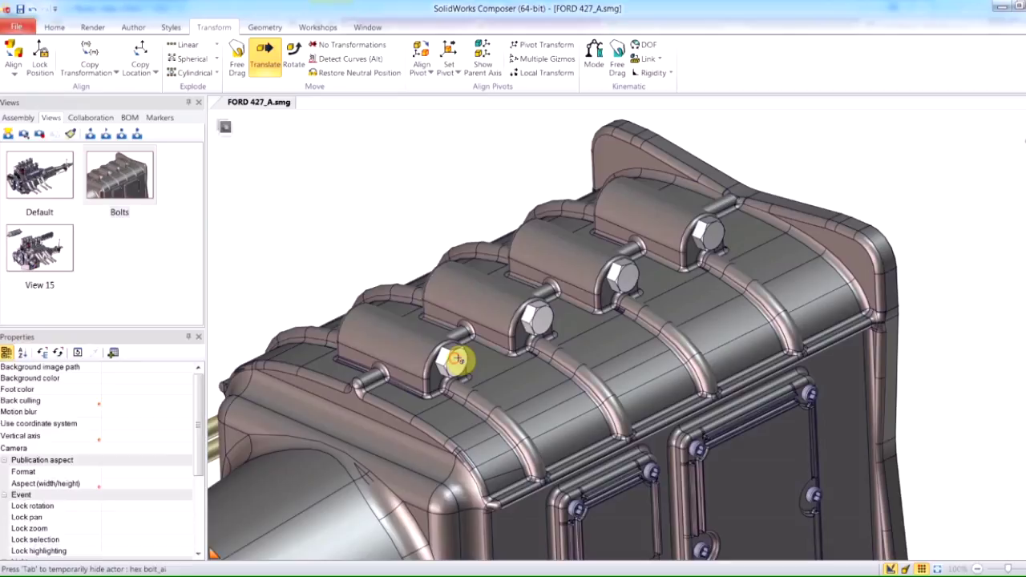
ctrl+click(624, 280)
ctrl+click(707, 237)
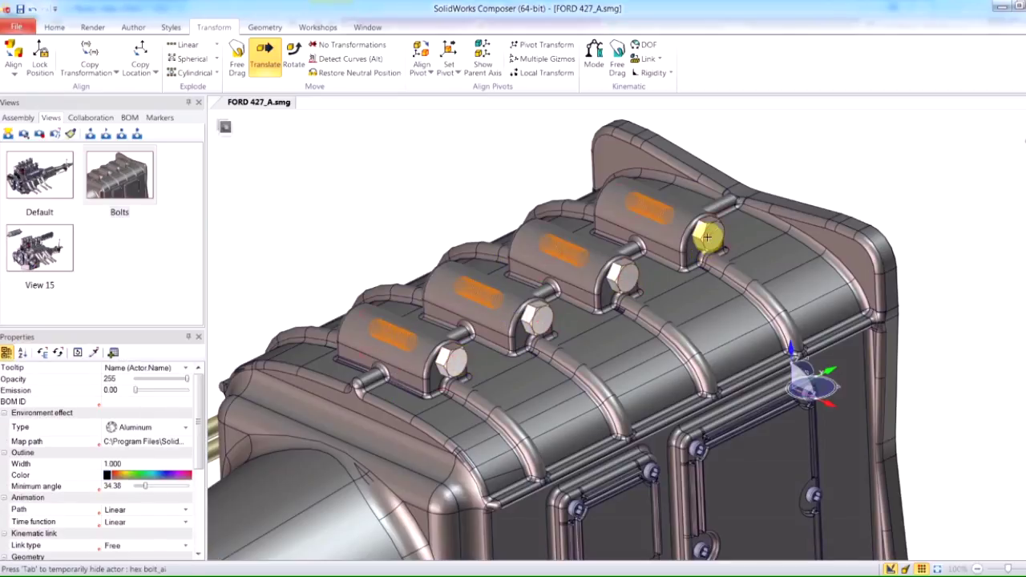
ctrl+click(830, 408)
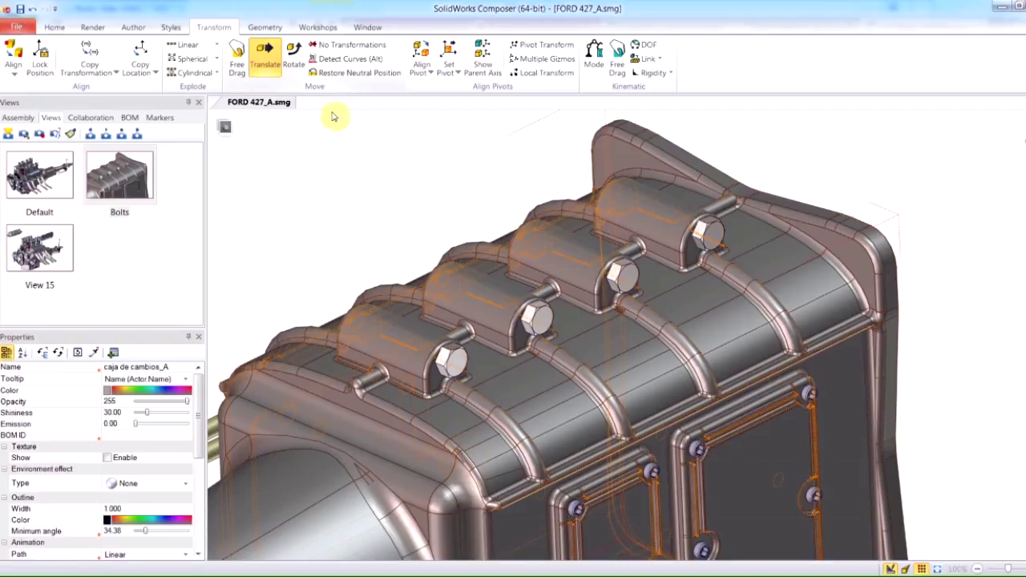
click(451, 362)
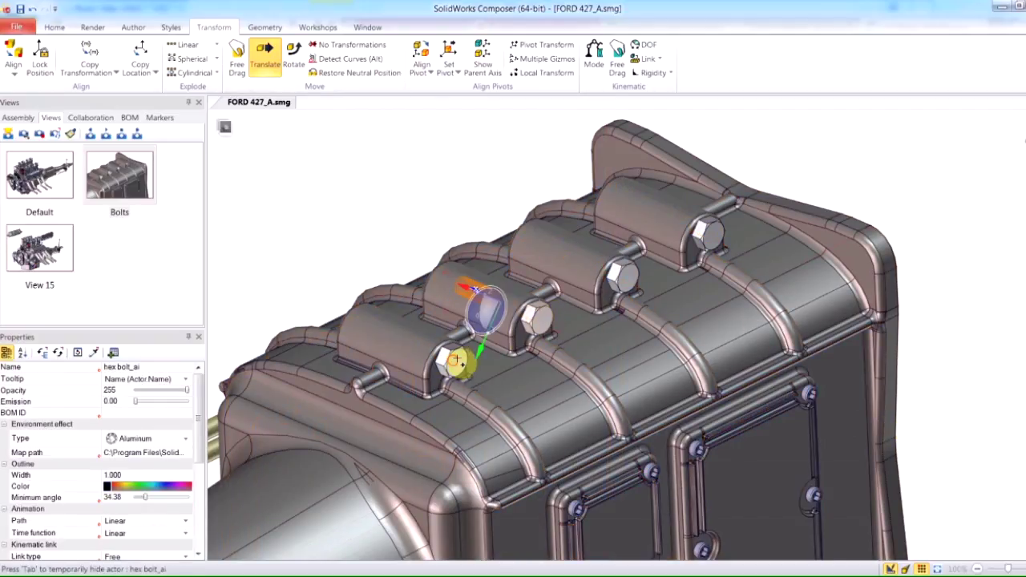
ctrl+click(535, 319)
ctrl+click(623, 275)
ctrl+click(705, 234)
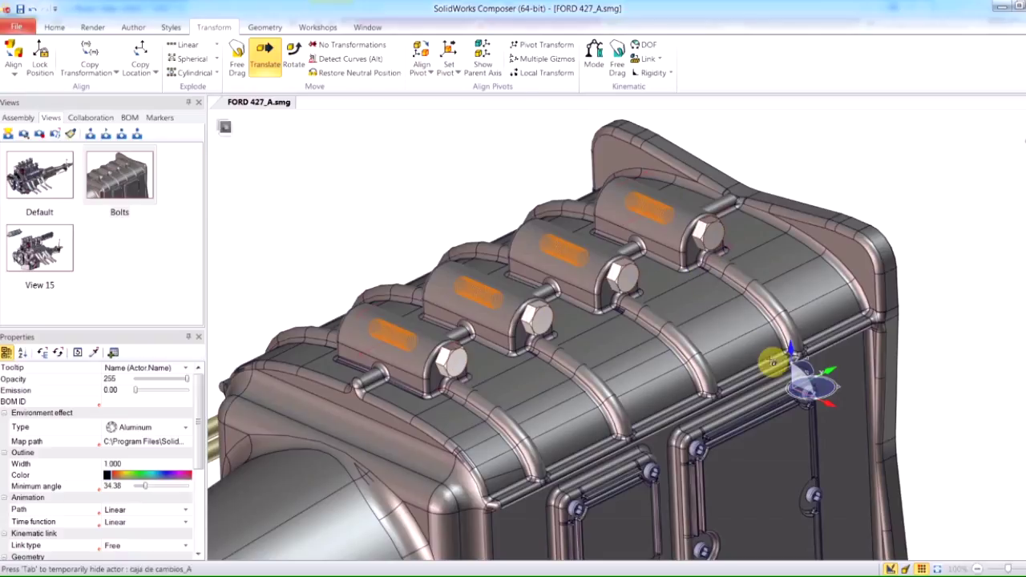
drag(820, 406, 940, 464)
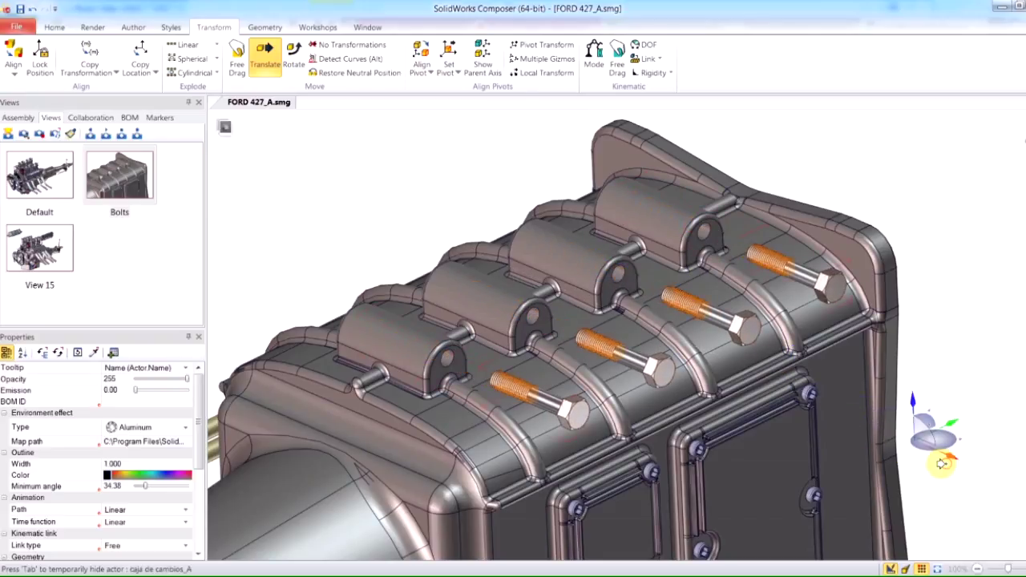
Switch the transform to Rotate and test-swing the four bolts, leaving them at 0°.
right_click(360, 161)
click(380, 136)
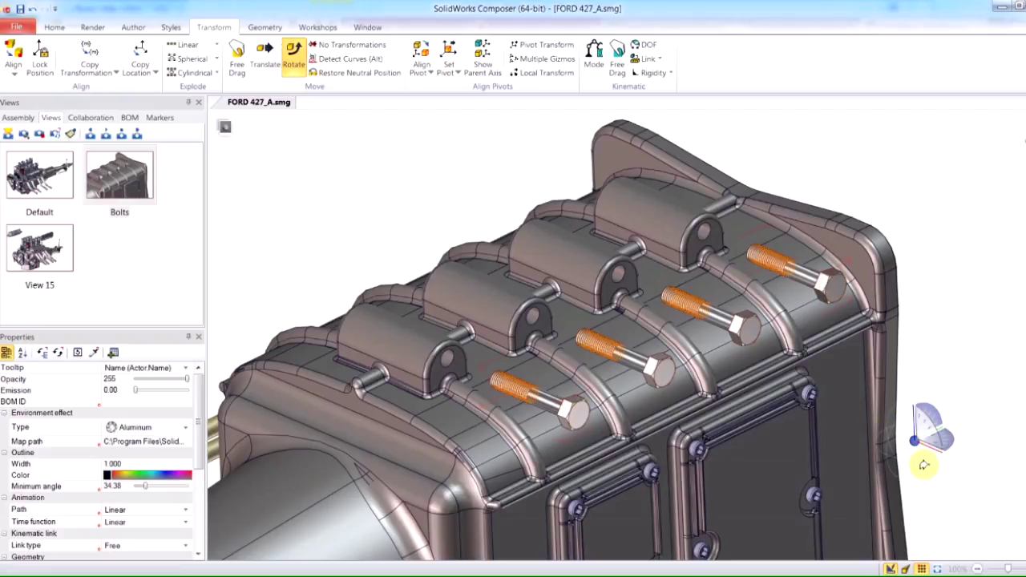
key(alt)
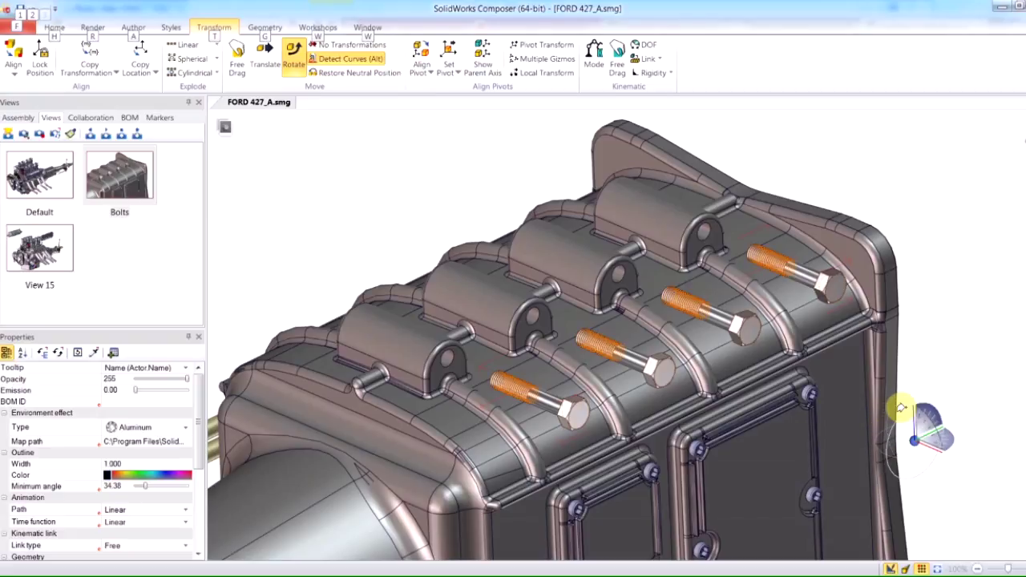
mouse_move(901, 409)
mouse_down()
mouse_move(884, 426)
mouse_move(912, 389)
mouse_move(884, 421)
mouse_move(900, 390)
mouse_move(890, 418)
mouse_up()
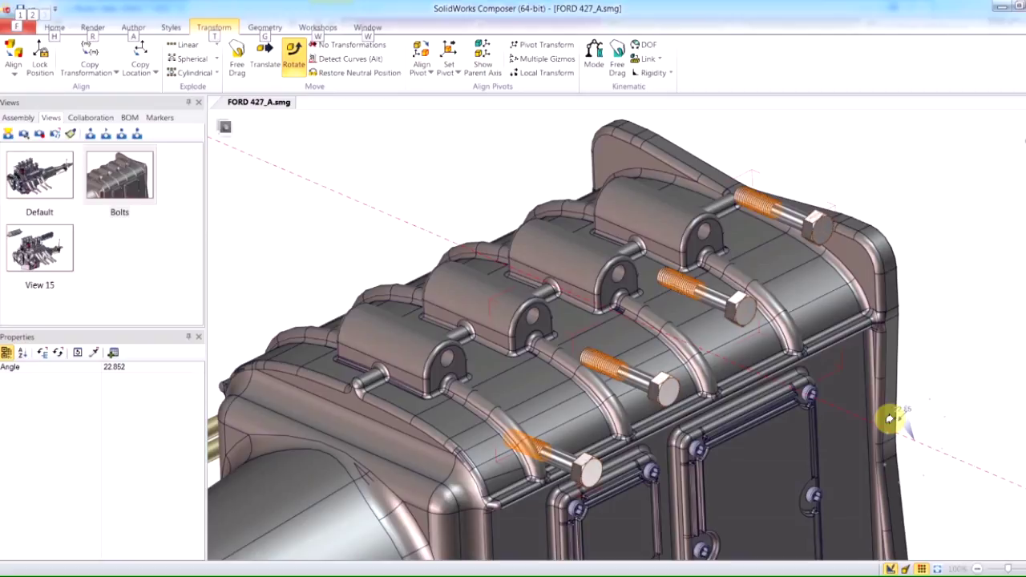
drag(890, 418, 902, 401)
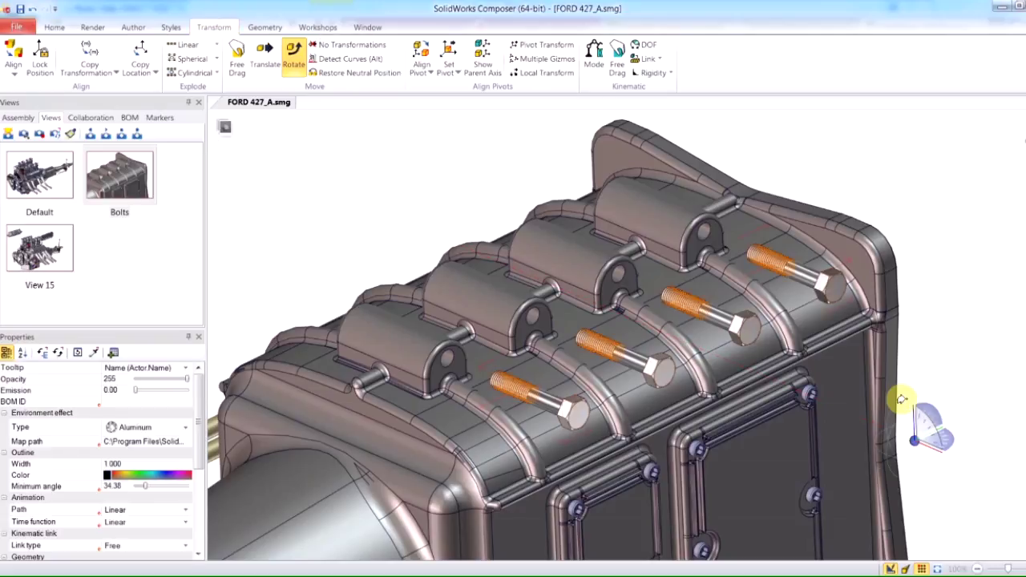
Turn on Multiple Gizmos and spin each bolt about its own axis by about -21 degrees.
click(543, 59)
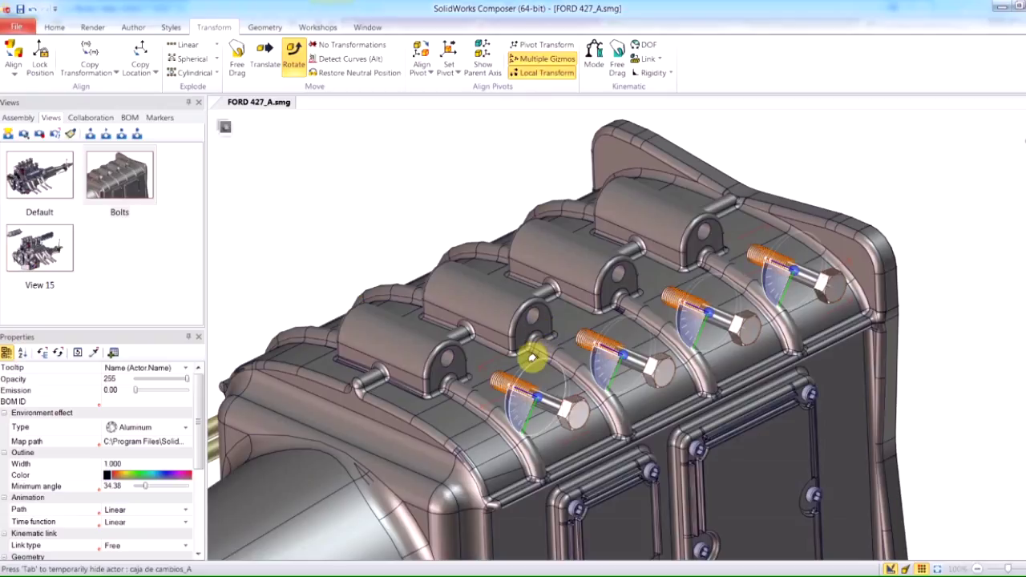
alt+drag(531, 355, 516, 431)
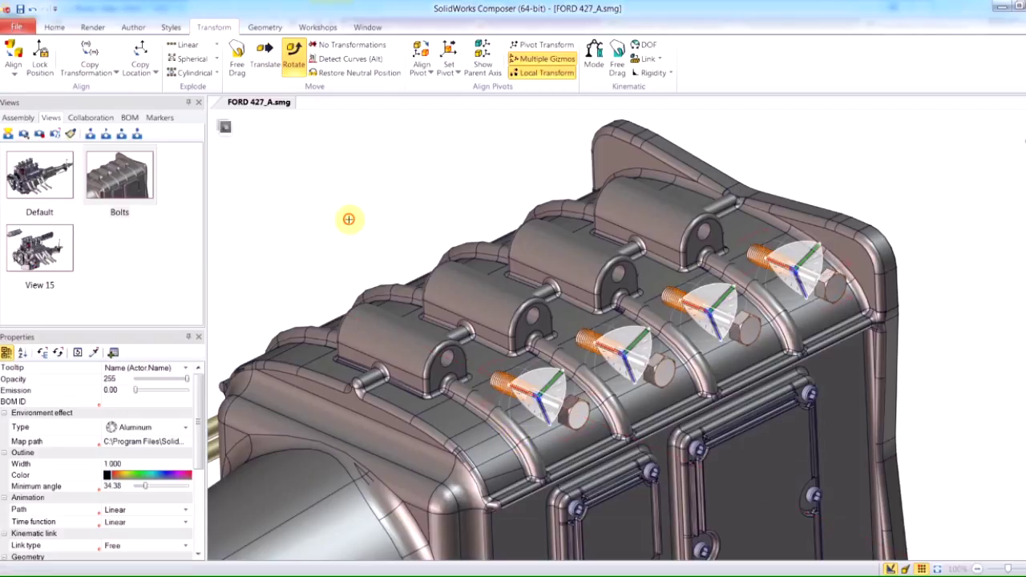
Save the turned-out bolt arrangement as View 16, then toggle between Bolts and View 16 to compare.
click(350, 219)
key(ctrl+shift+n)
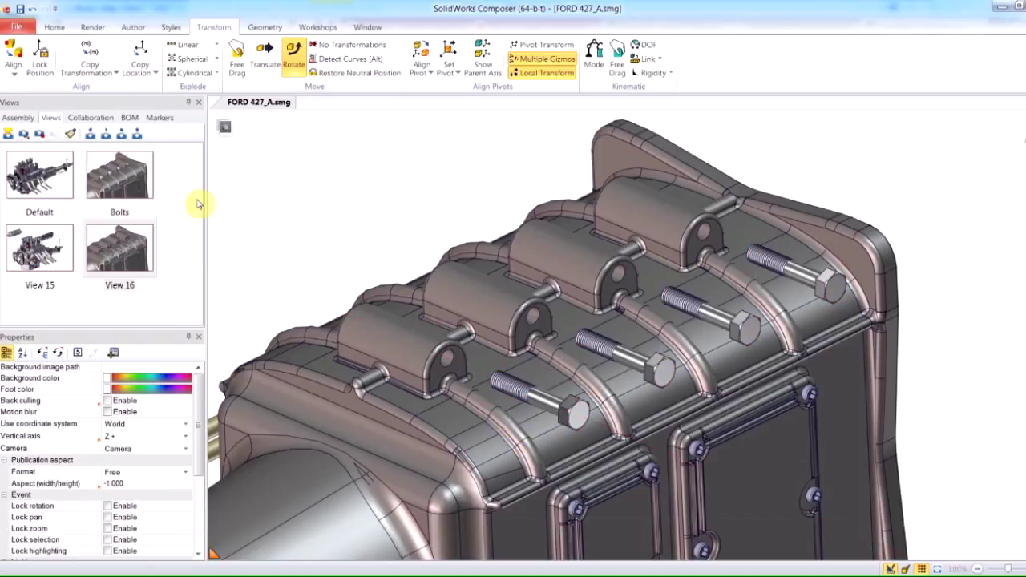
double_click(120, 182)
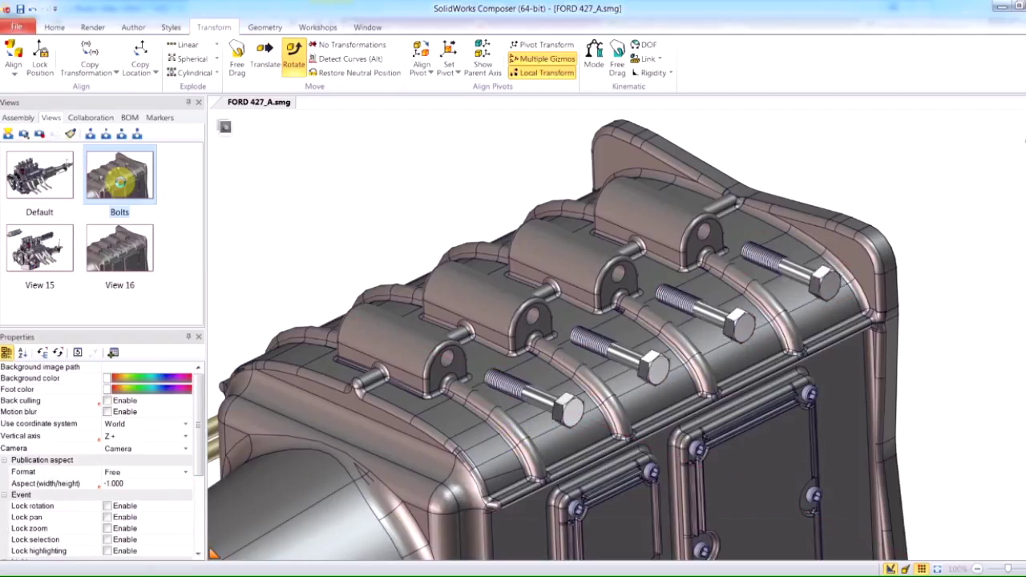
click(125, 249)
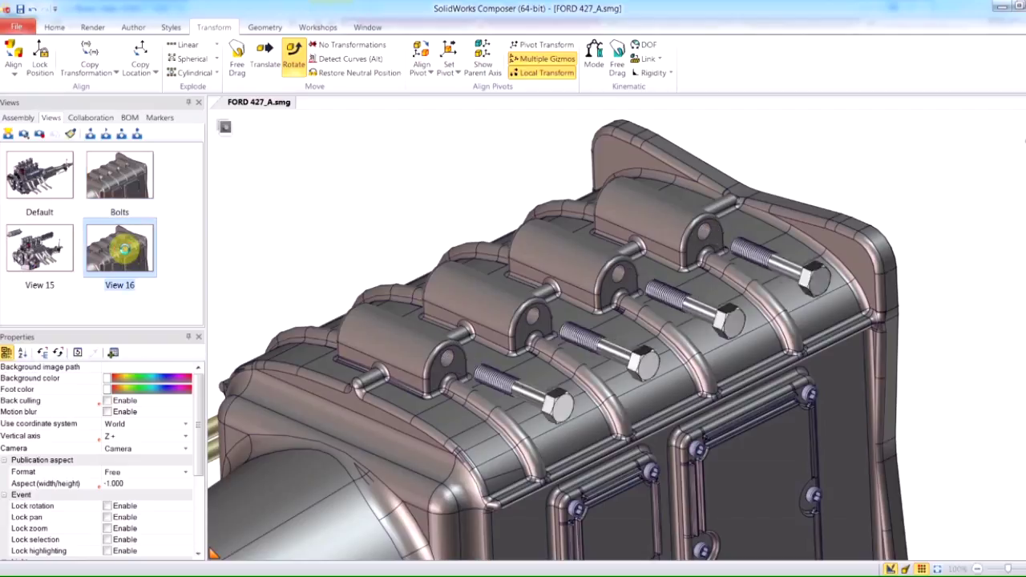
click(125, 175)
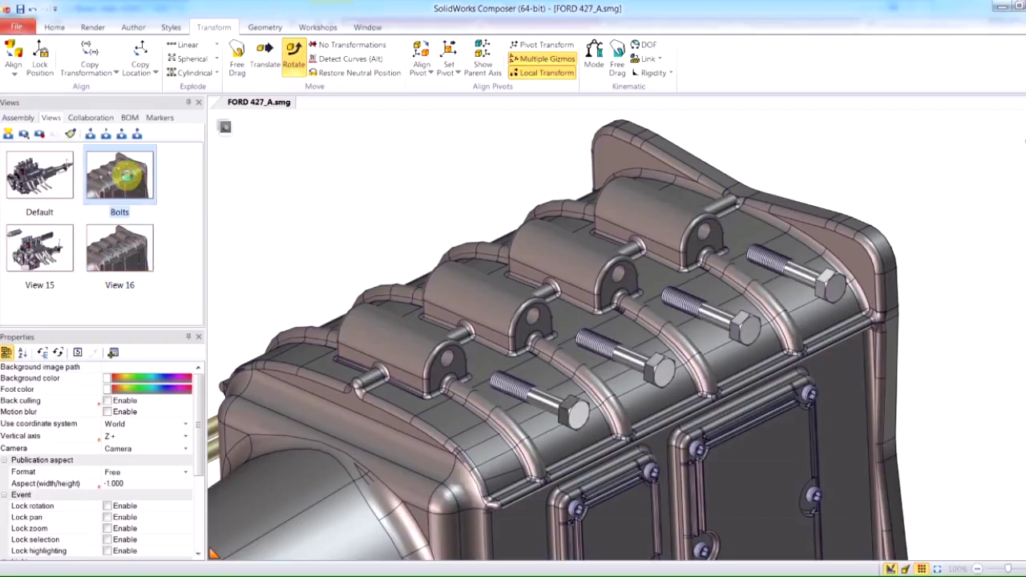
click(124, 249)
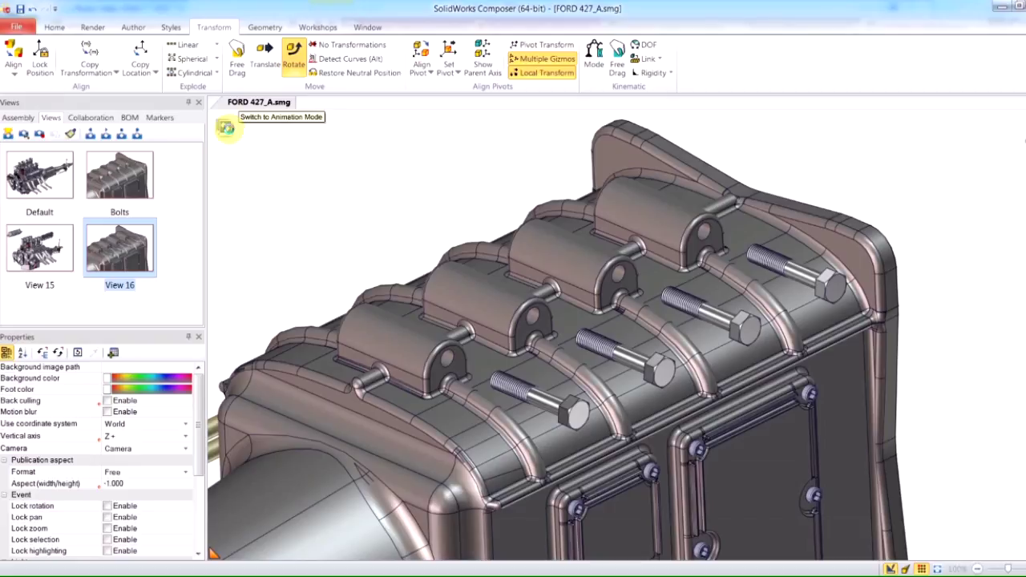
Switch to animation mode, showing the full Ford 427 engine and gearbox assembly.
click(226, 128)
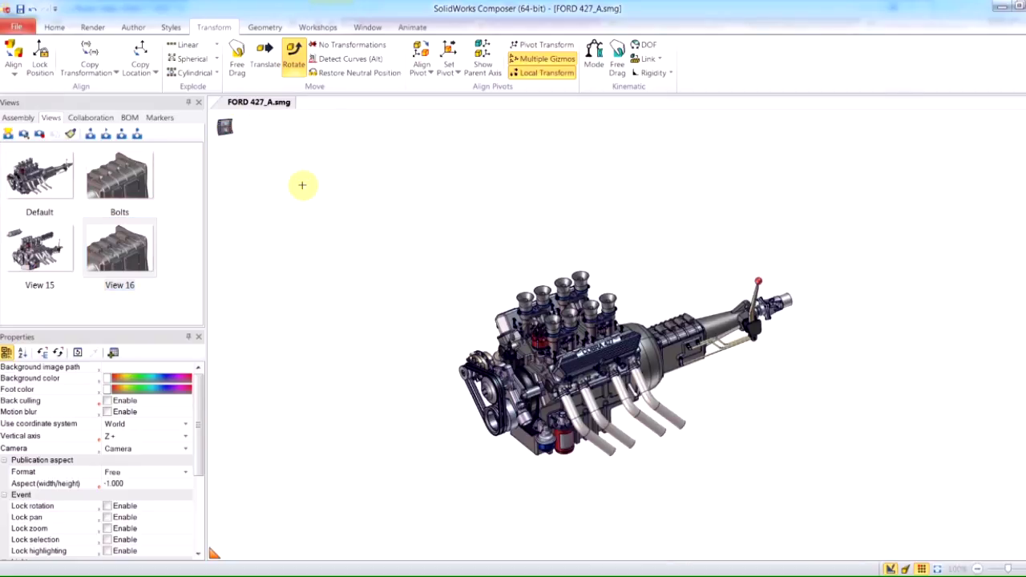